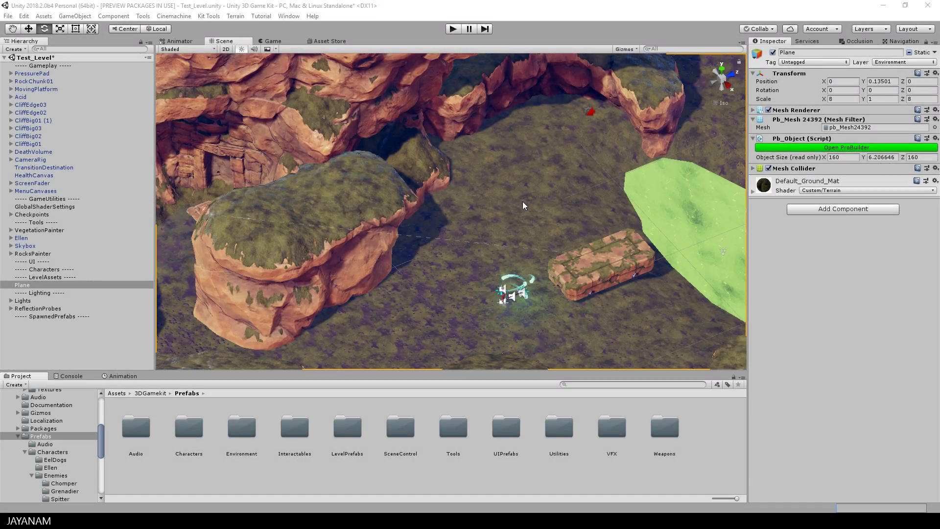
Inspect the pressure pad and its link to the moving platform from several angles.
right_click_drag(522, 201, 552, 182)
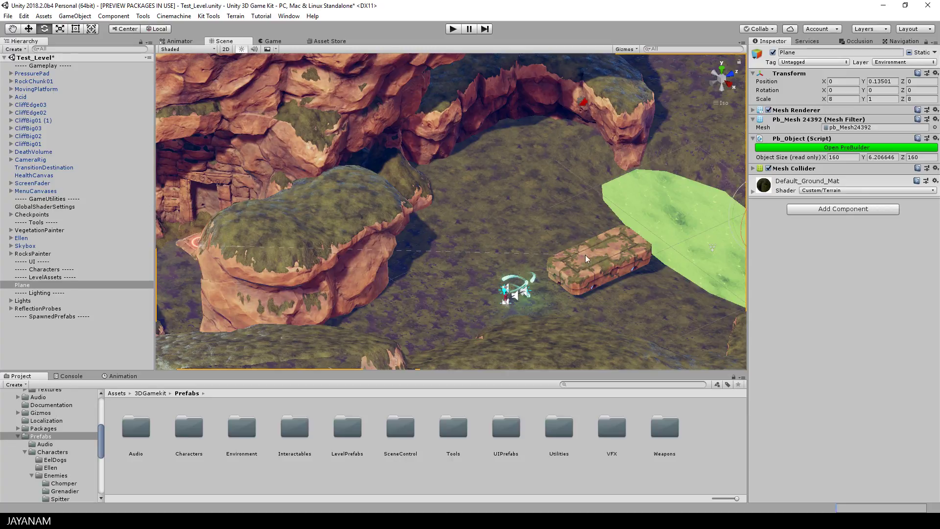
middle_click_drag(389, 204, 638, 248)
left_click(443, 287)
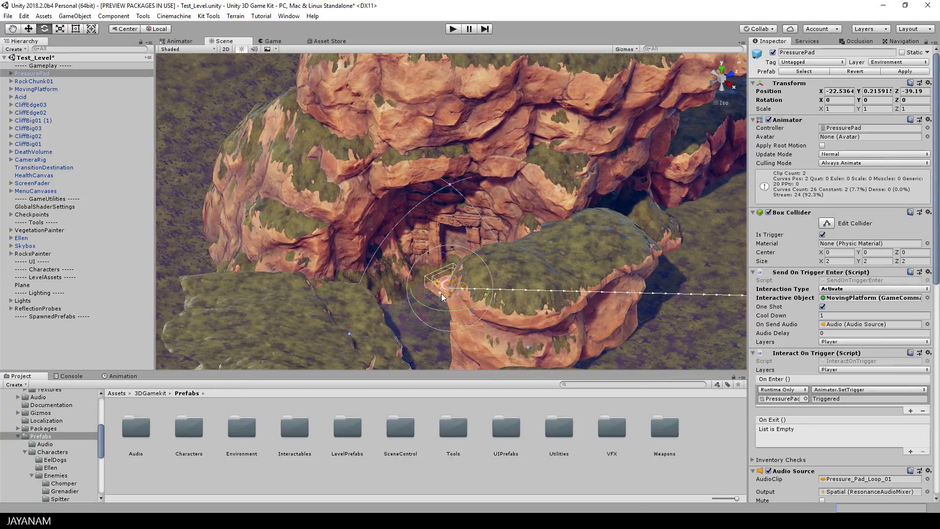
right_click_drag(445, 287, 534, 268)
left_click_drag(536, 270, 564, 277, "alt")
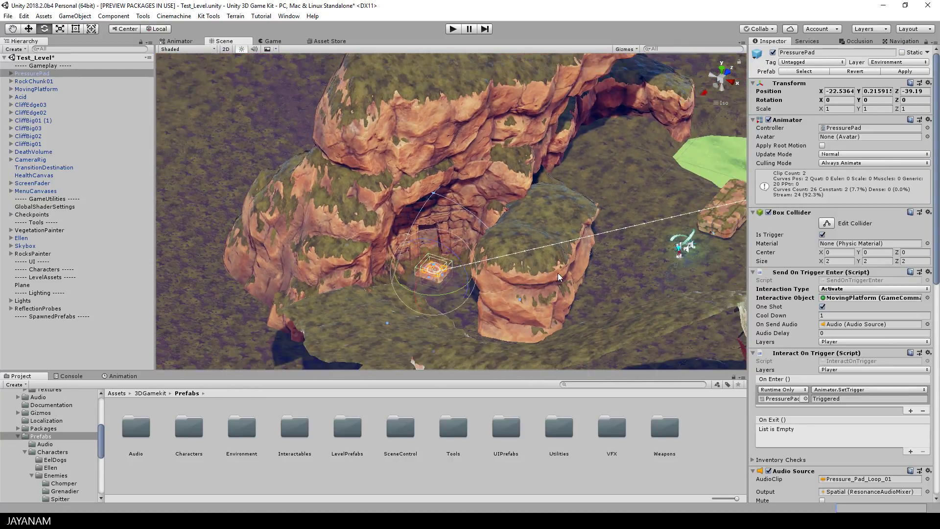
left_click_drag(640, 248, 546, 249, "alt")
middle_click_drag(546, 247, 468, 204)
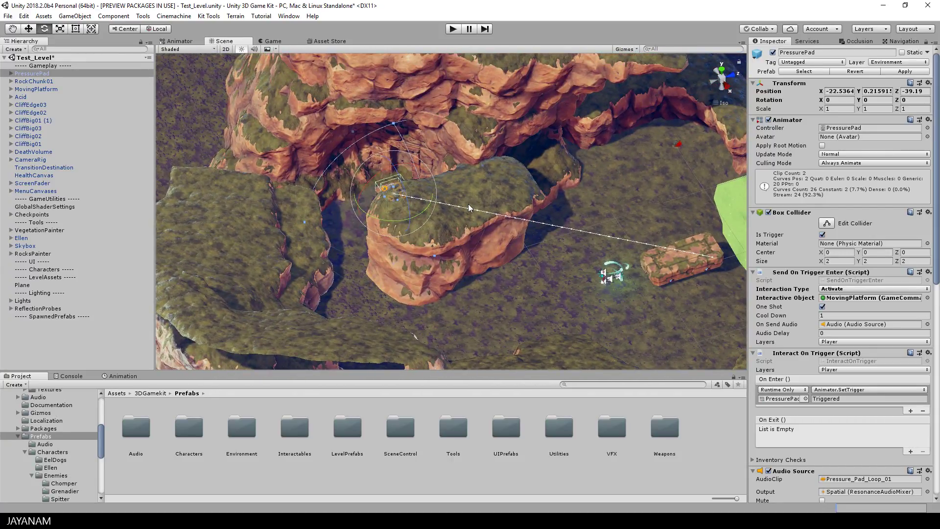
Place the Chomper prefab from the Characters/Enemies/Chomper folder on the ground near the acid pool and set its detection radius to 9.92.
left_click(45, 452)
left_click(60, 476)
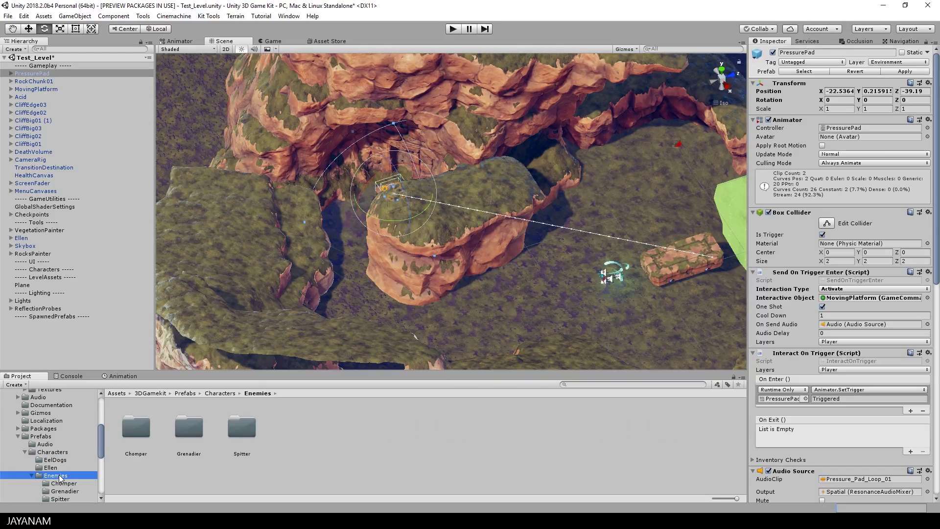
double_click(130, 433)
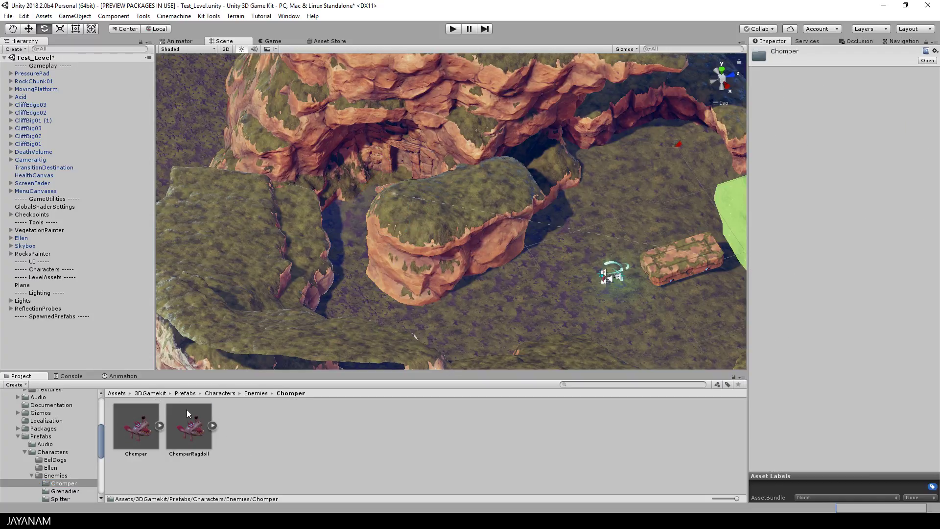
left_click_drag(137, 426, 578, 247)
left_click_drag(653, 197, 503, 204)
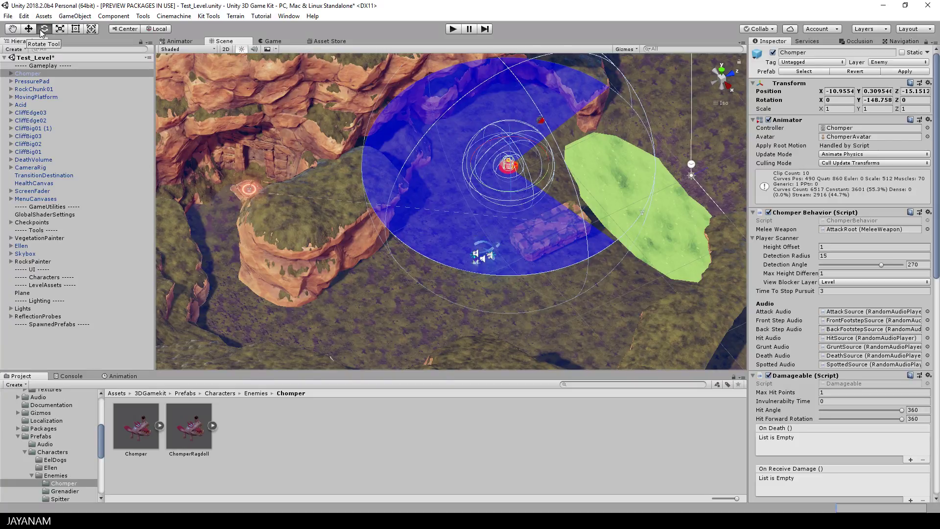
left_click_drag(788, 259, 711, 262)
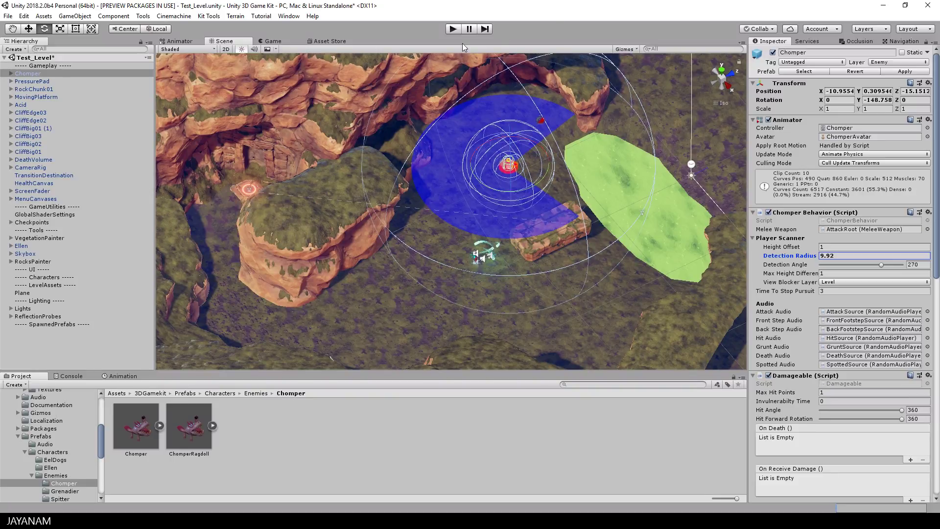
Play-test the level by walking the character up to the Chomper and attacking it.
left_click(451, 29)
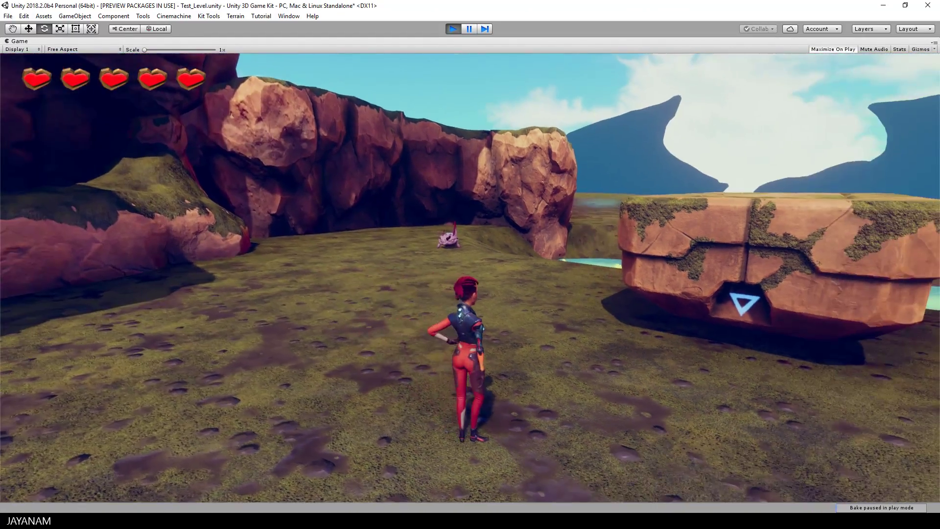
key("w")
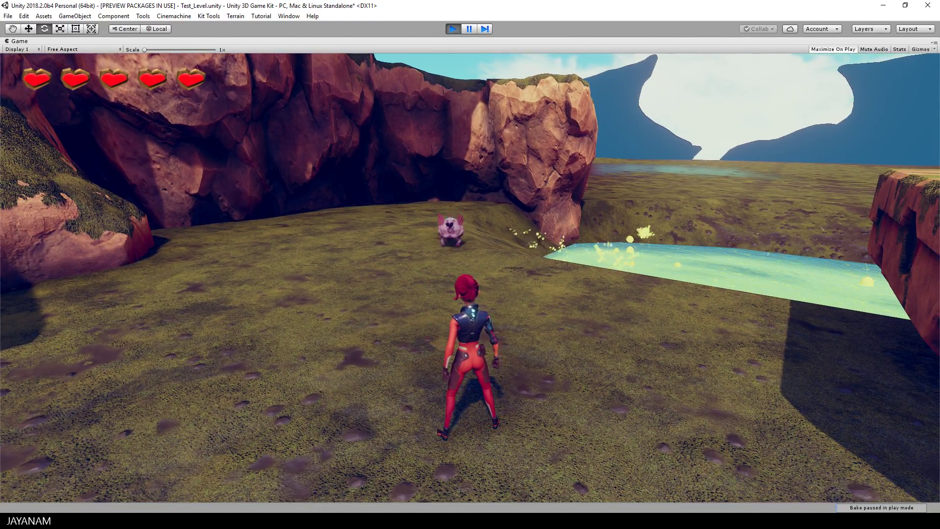
key("w")
left_click(470, 277)
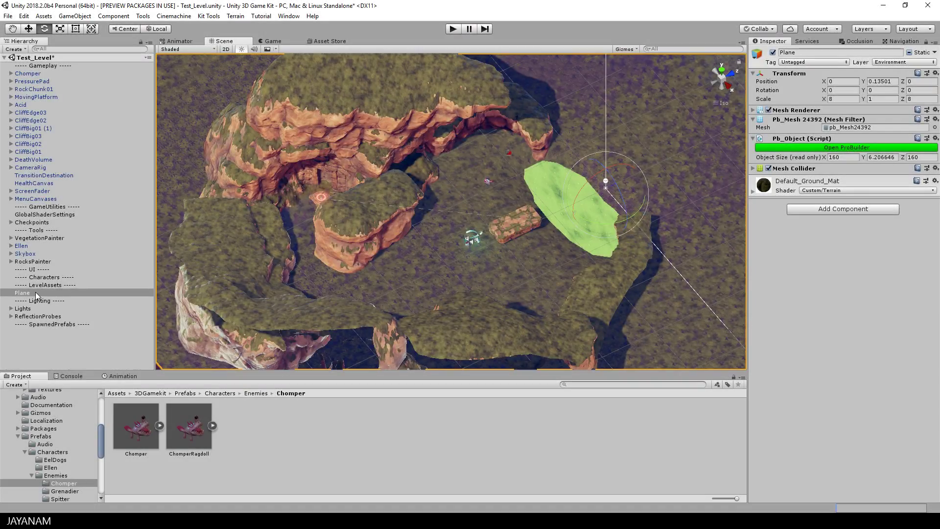
Add a NavMeshSurface component to the ground Plane and set its agent type to Chomper.
left_click(823, 209)
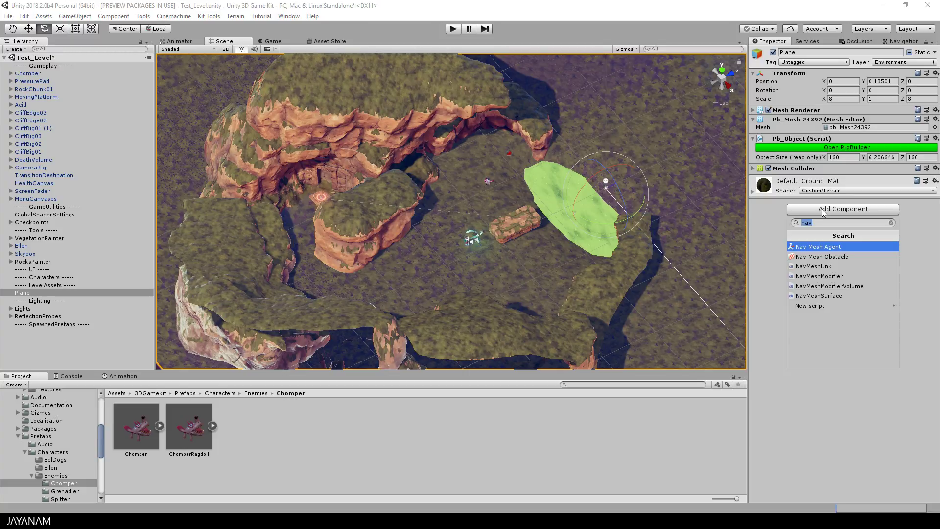
key("BackSpace")
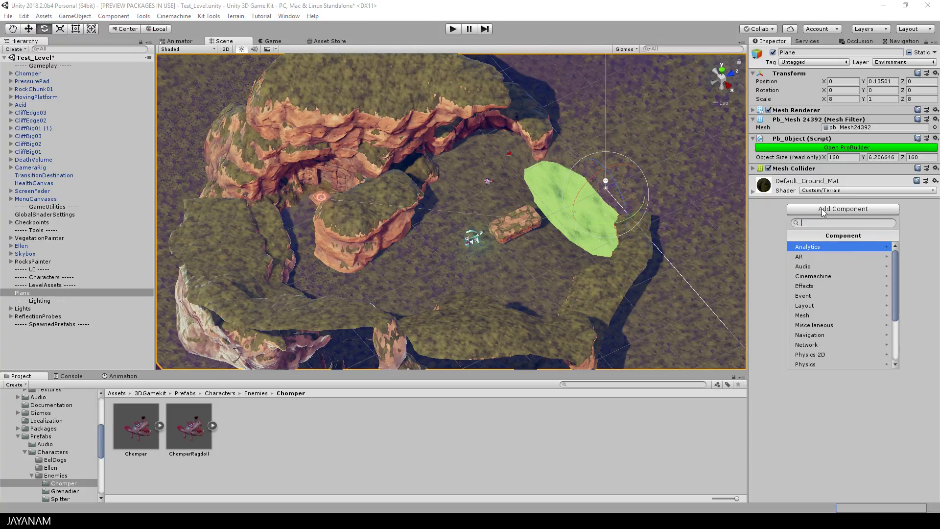
type("nav")
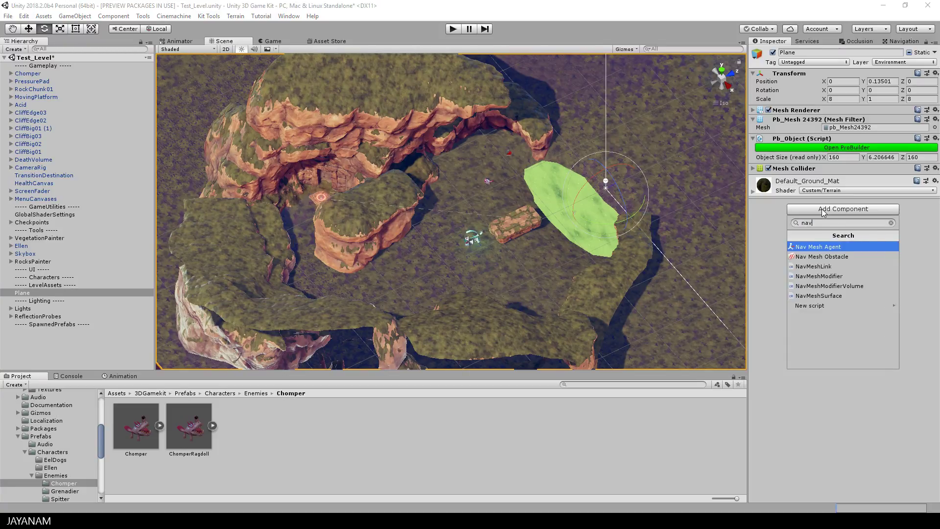
left_click(832, 295)
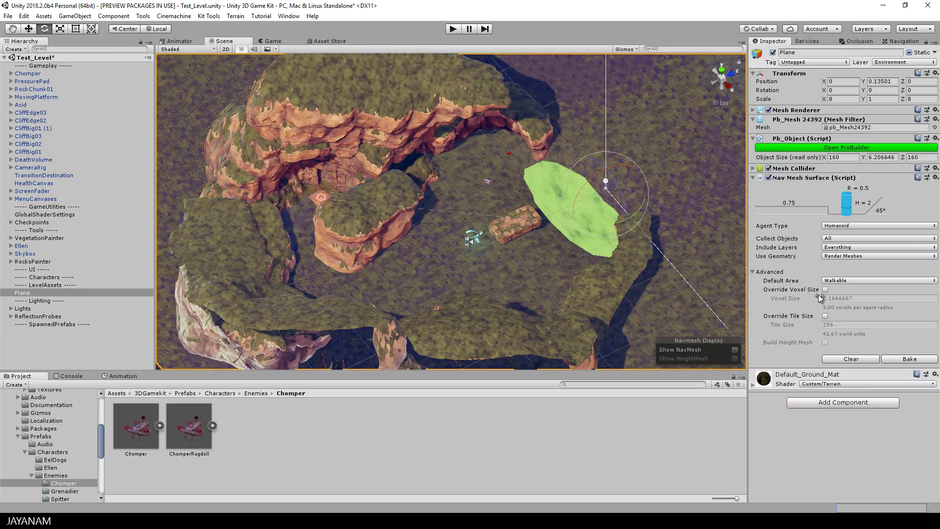
left_click(851, 225)
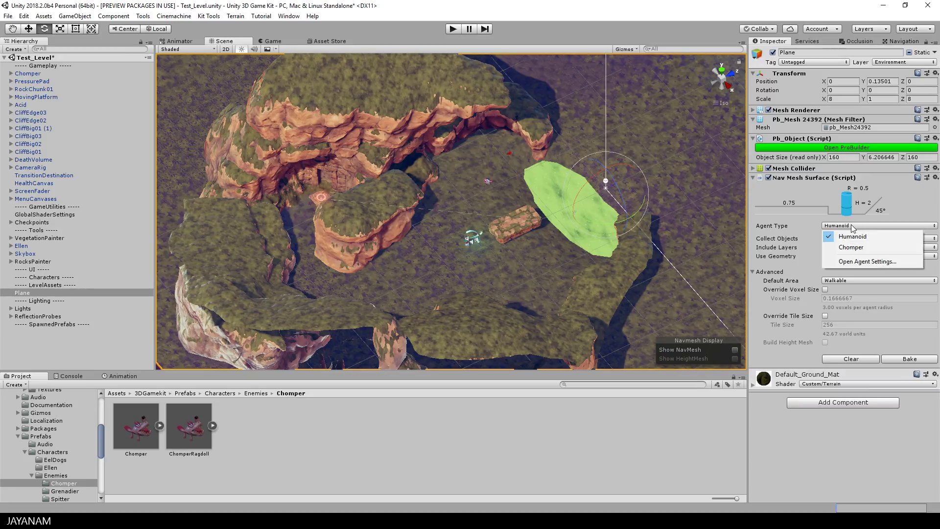
left_click(861, 248)
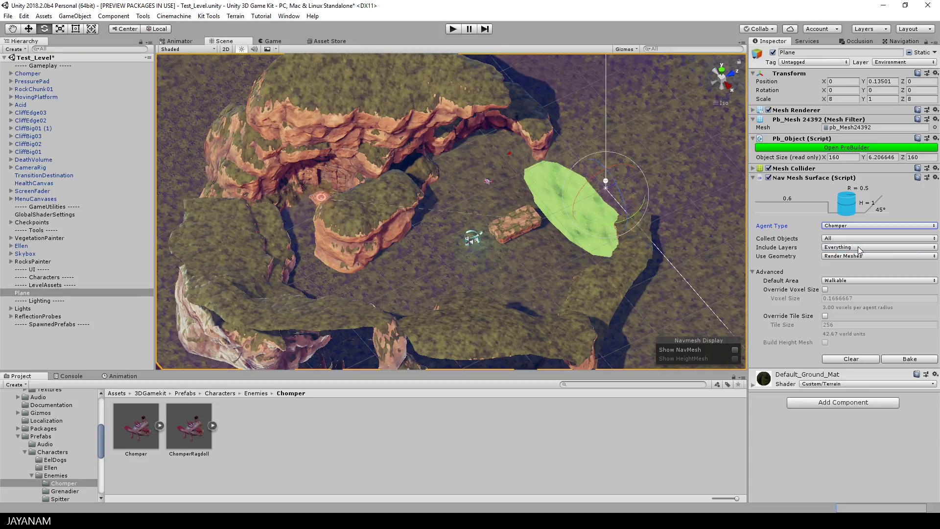
Clear the surface's included layers, include Environment plus one additional layer, and bake the navigation mesh.
left_click(851, 248)
left_click(849, 204)
left_click(844, 247)
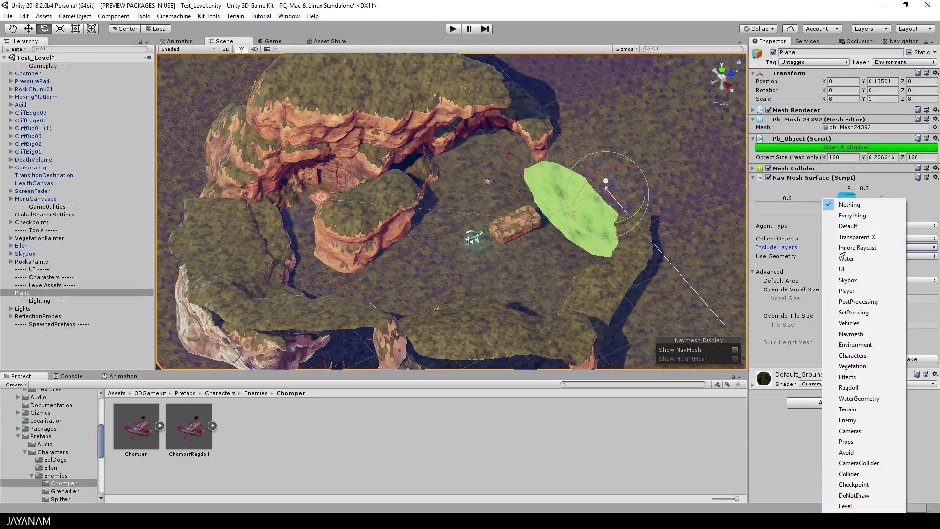
left_click(856, 345)
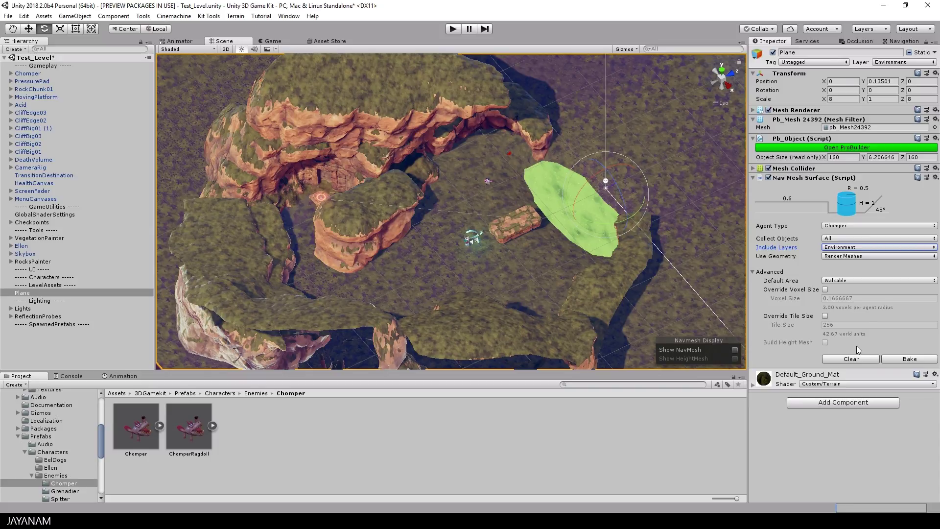
left_click(844, 248)
left_click(857, 376)
left_click(909, 360)
Play-test the baked level by approaching the Chomper to check how it moves.
left_click(454, 30)
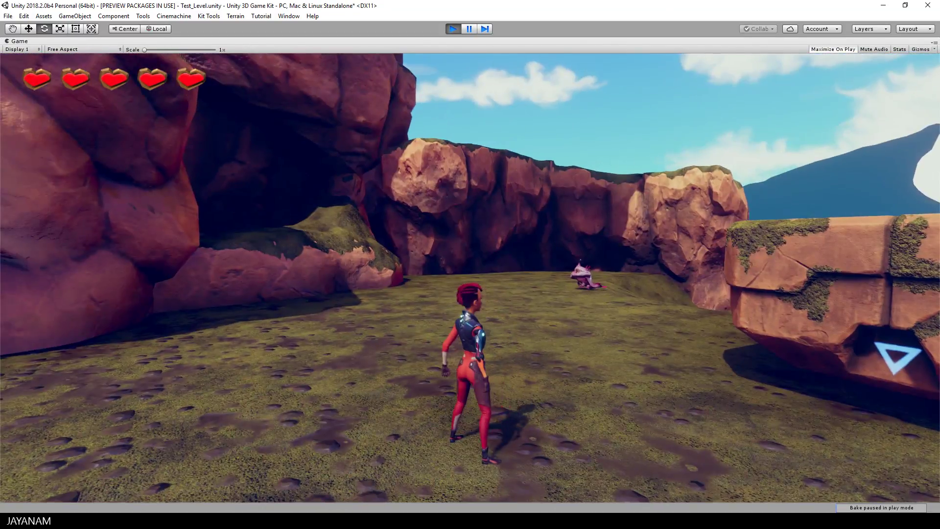
key("w")
key("w")
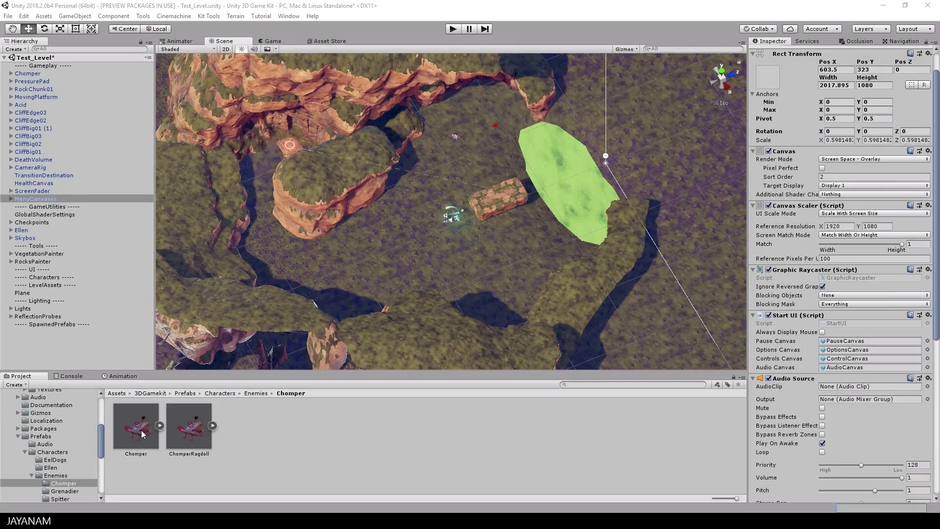
Place three more Chomper enemies: beside the acid pool, near the pressure pad, and by the cliffs opposite the rock wall.
left_click_drag(135, 431, 496, 233)
left_click_drag(148, 437, 261, 225)
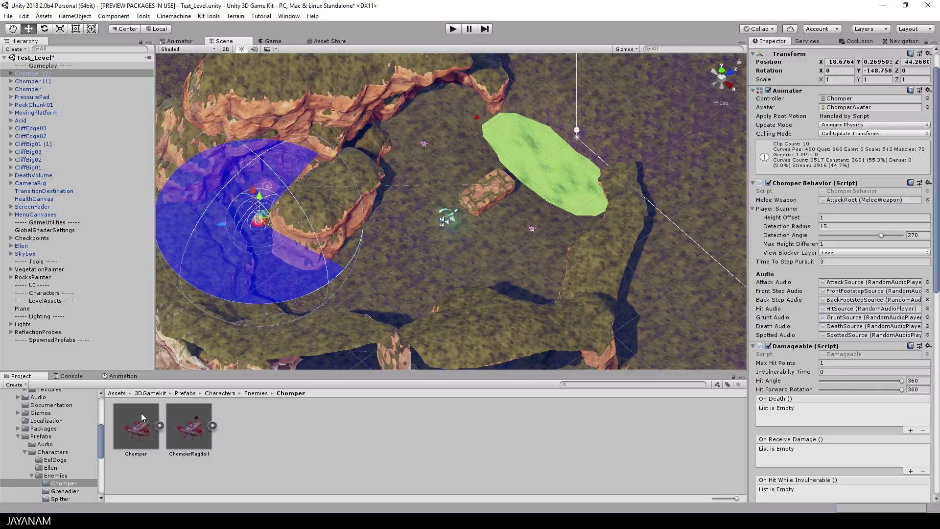
left_click_drag(142, 419, 415, 314)
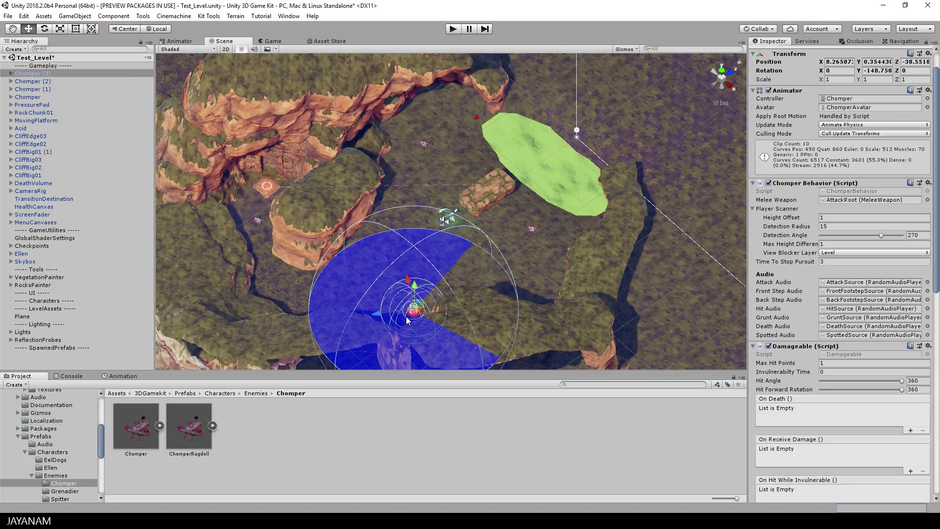
Play-test the level with all Chompers, running at the nearest enemies and attacking them.
left_click(452, 29)
key("w")
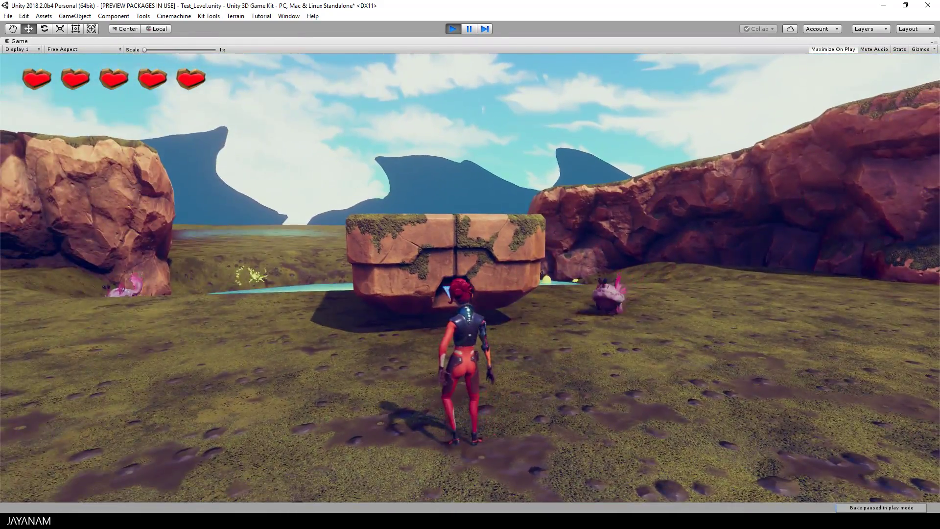
key("w")
left_click(470, 278)
key("w")
key("w")
left_click(470, 277)
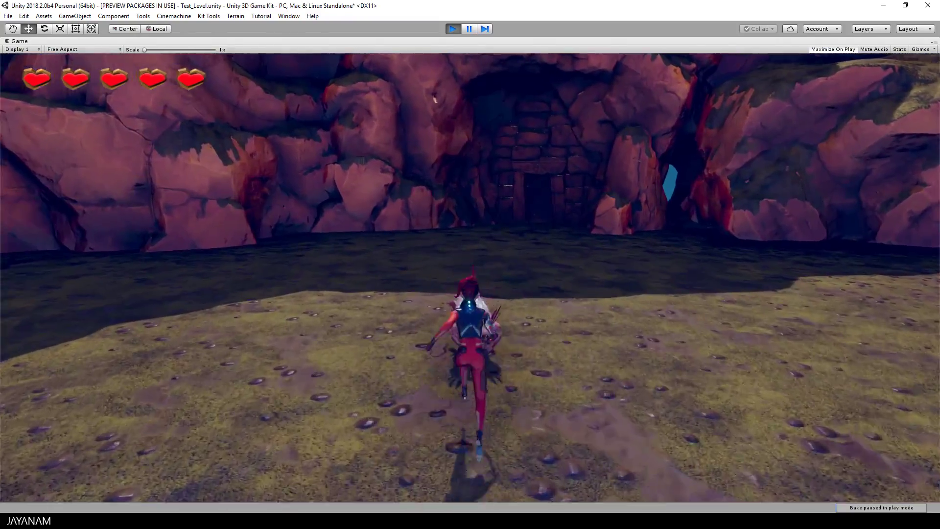
Run behind the large rock past the Chomper and step onto the pressure pad.
key("w")
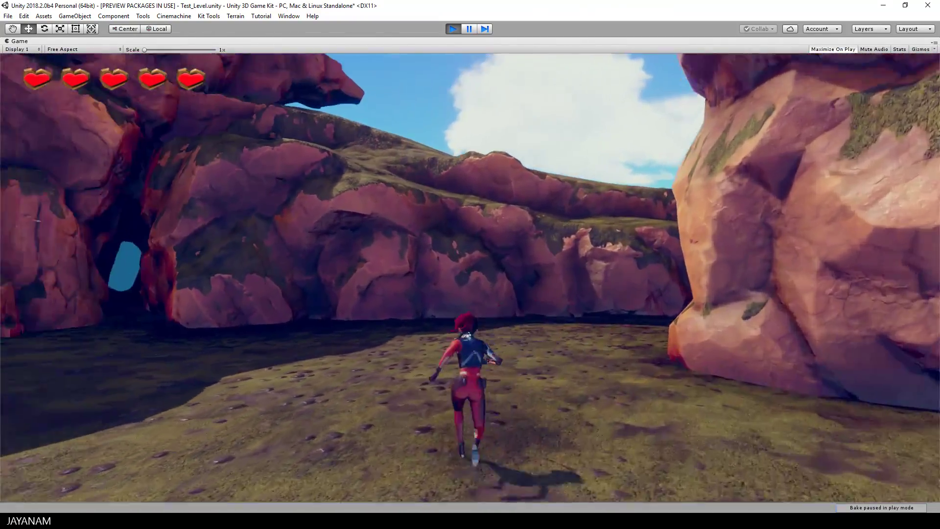
key("w")
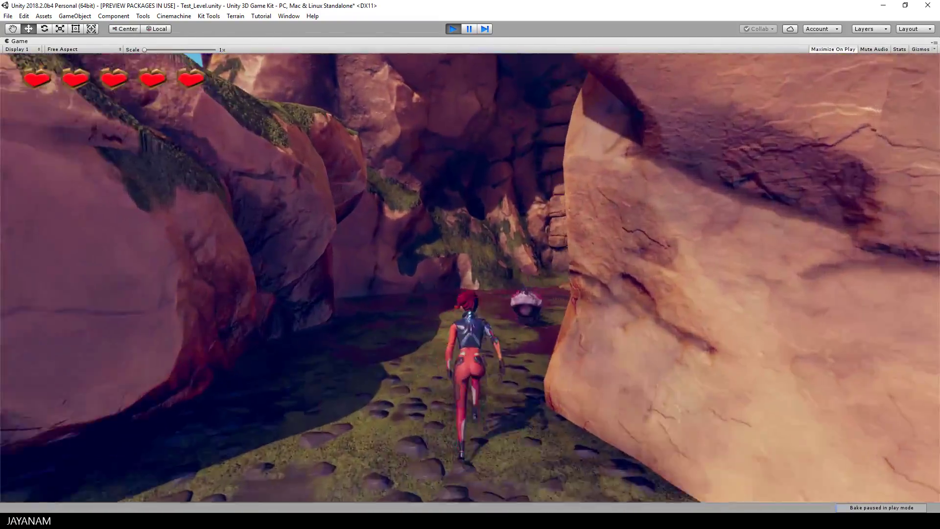
key("w")
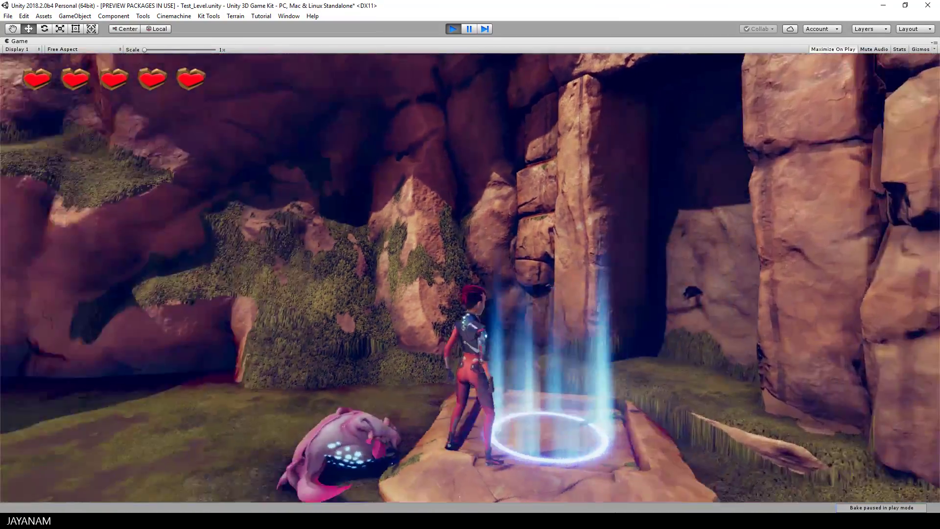
Run back to the moving platform, cross the acid pool with jumps, and attack the pursuing Chomper.
key("w")
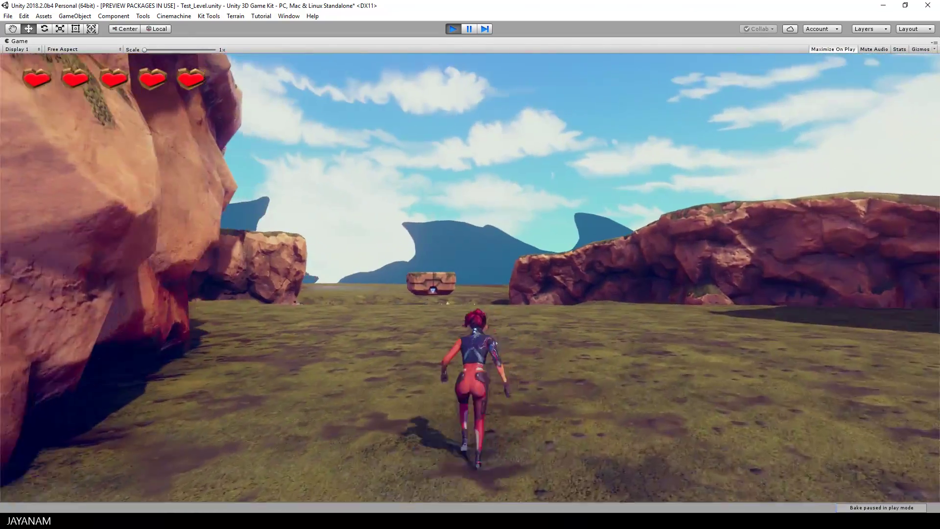
key("w")
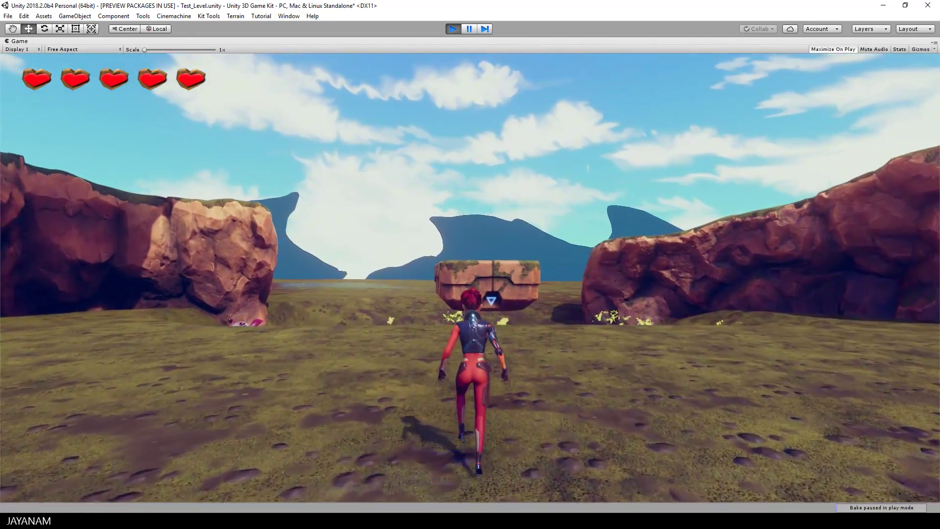
key("w")
key("space")
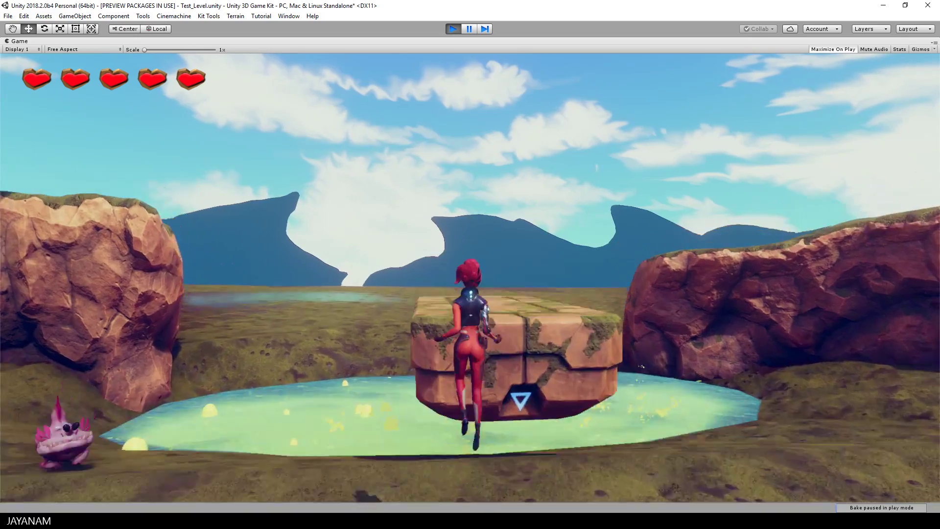
key("w")
key("space")
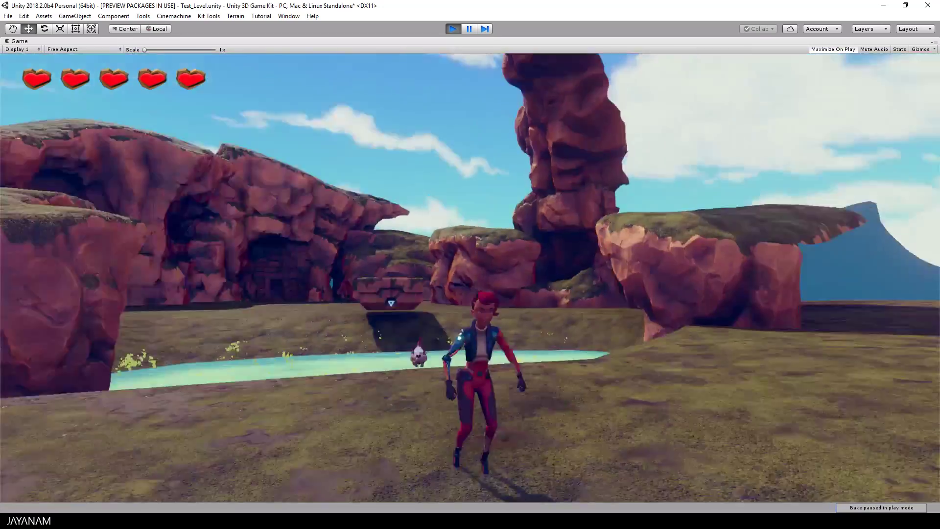
key("w")
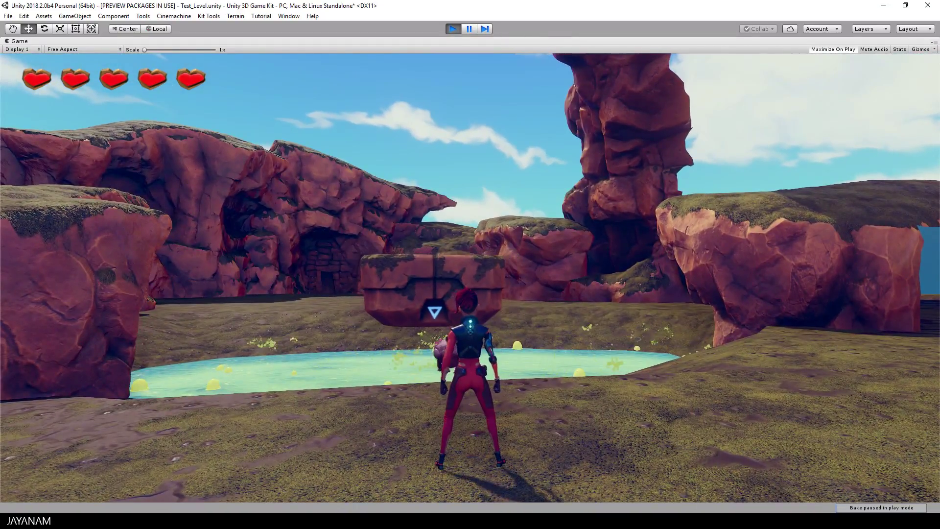
left_click(470, 278)
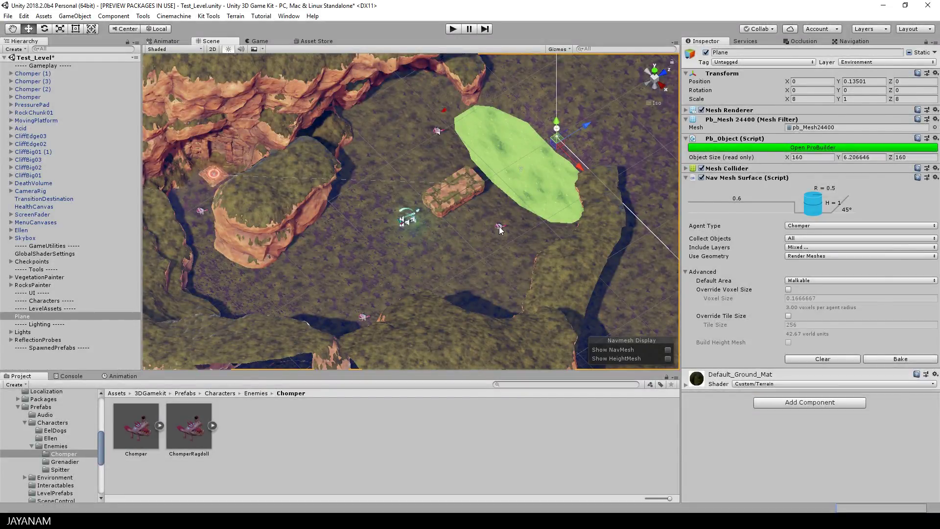
Set the max hit points of the Chomper beside the acid pool, Chomper (1), to 3.
left_click(499, 226)
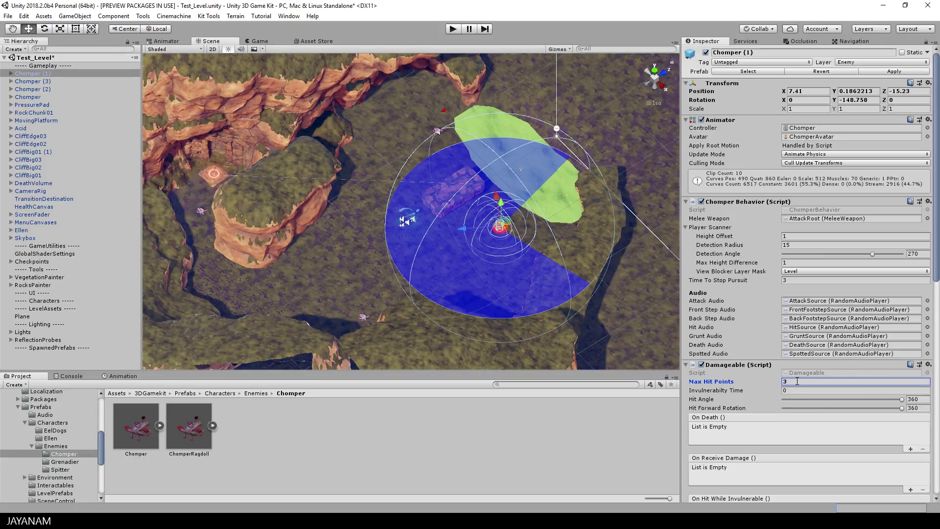
Play-test the level with the new hit points, approaching the Chomper beside the moving platform and striking it repeatedly.
left_click(455, 29)
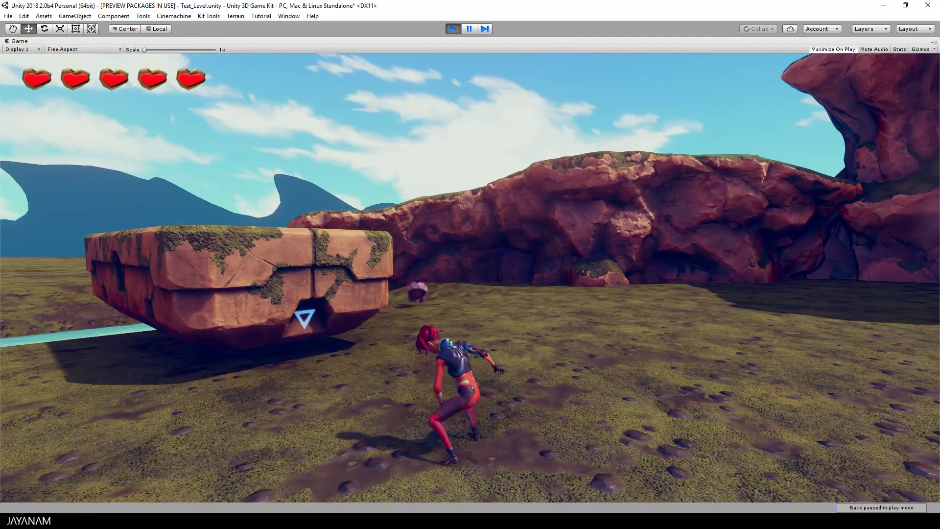
key("w")
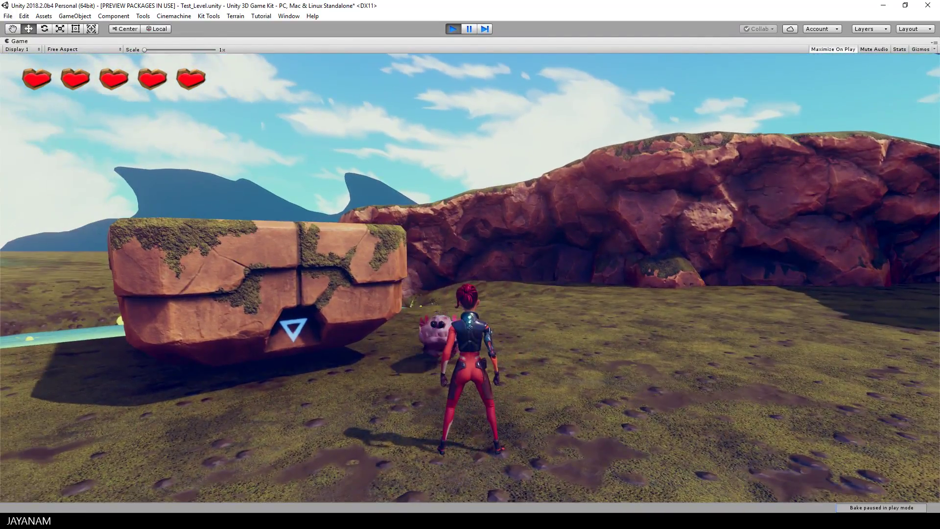
left_click(470, 278)
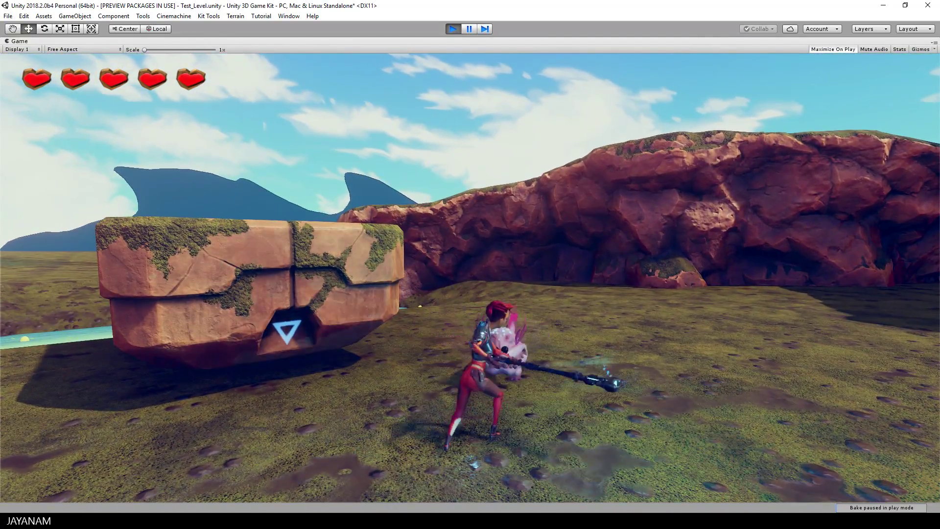
left_click(470, 278)
left_click(470, 278)
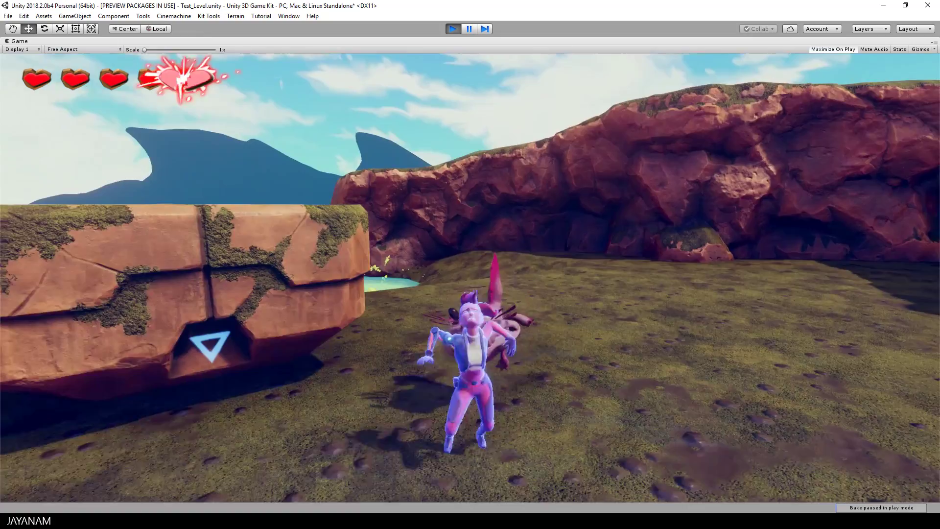
key("s")
key("w")
left_click(470, 278)
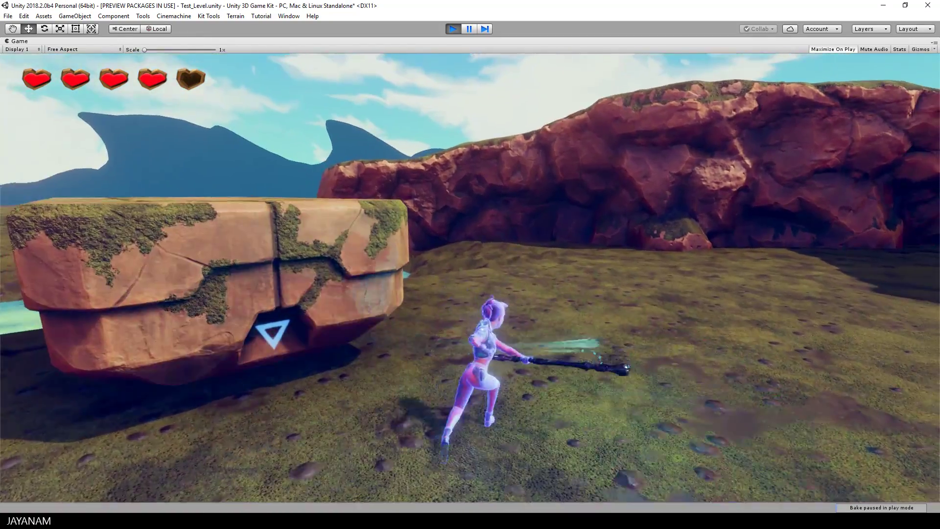
Turn back across the open ground, run at the next approaching Chomper and attack it with the staff.
key("w")
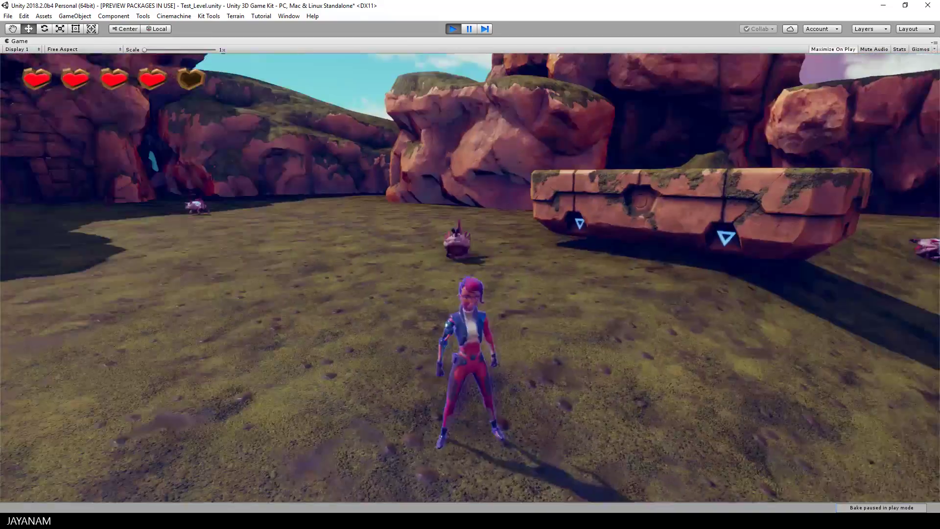
key("w")
left_click(470, 277)
left_click(470, 277)
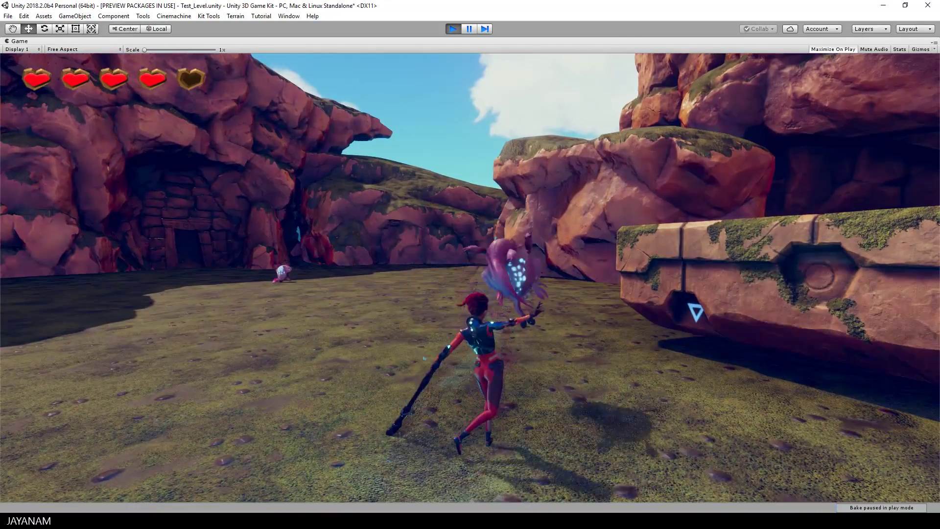